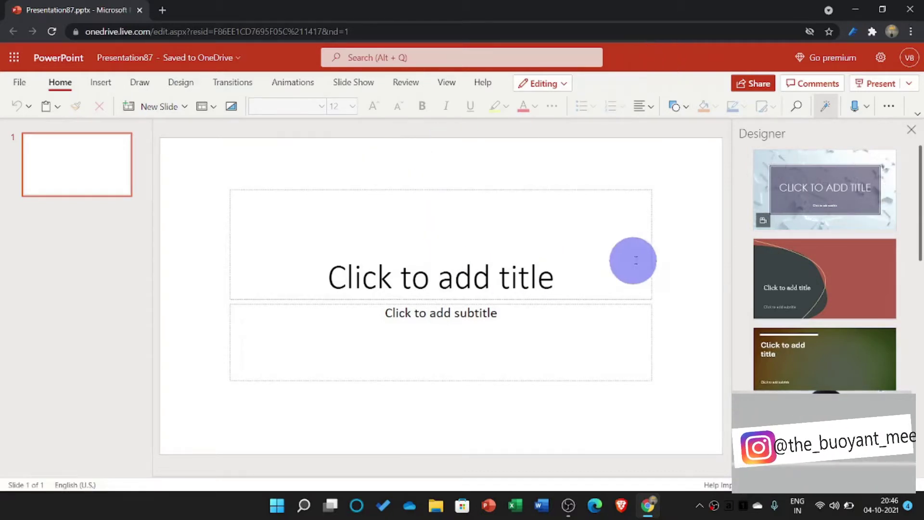
Step: Apply the first Designer idea and title the slide 'CONSIDER SUBSCRIBING'
left_click(791, 208)
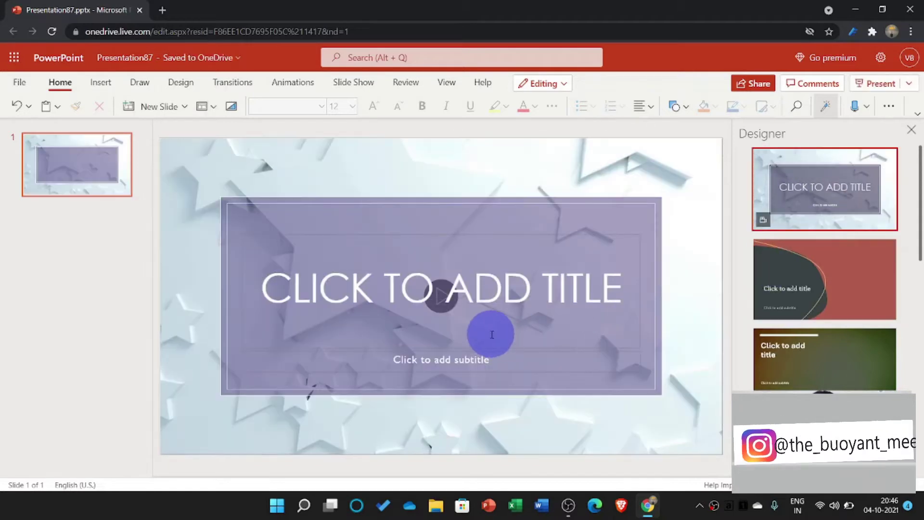
left_click(491, 334)
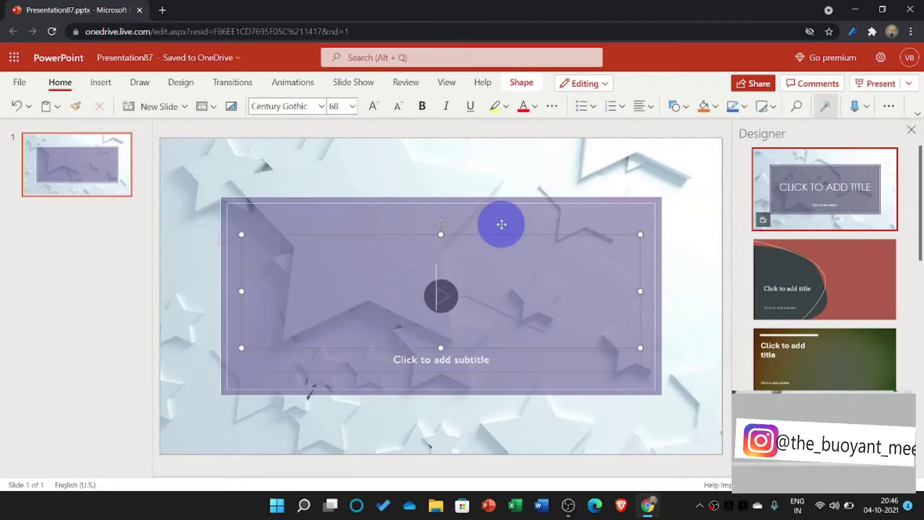
type("H")
key("BackSpace")
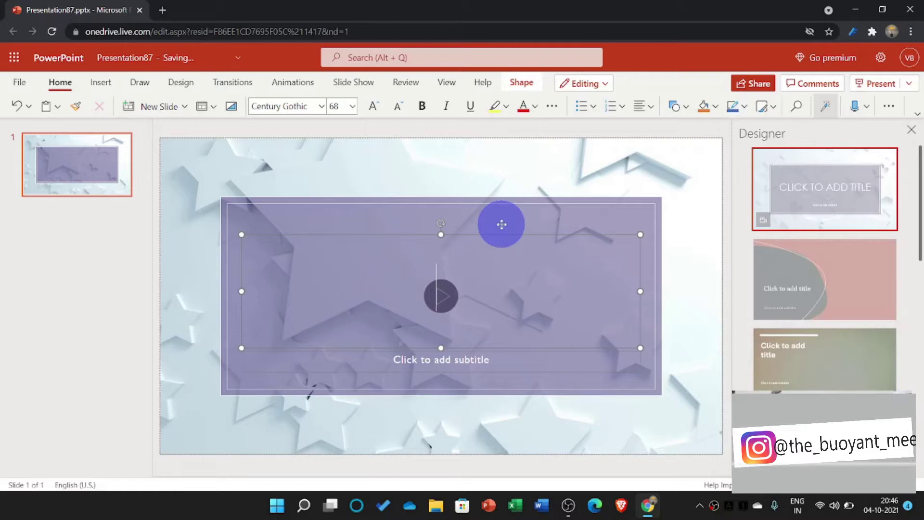
type("CONSIDER")
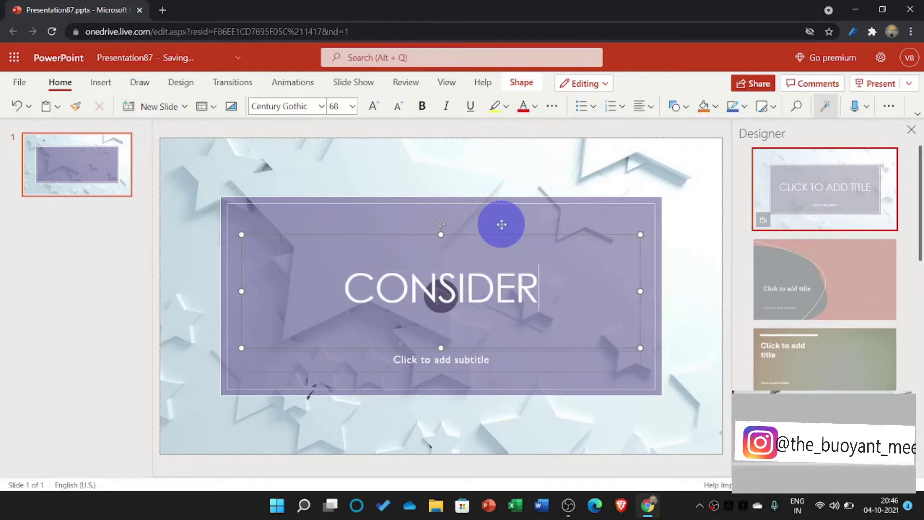
type(" SUBS")
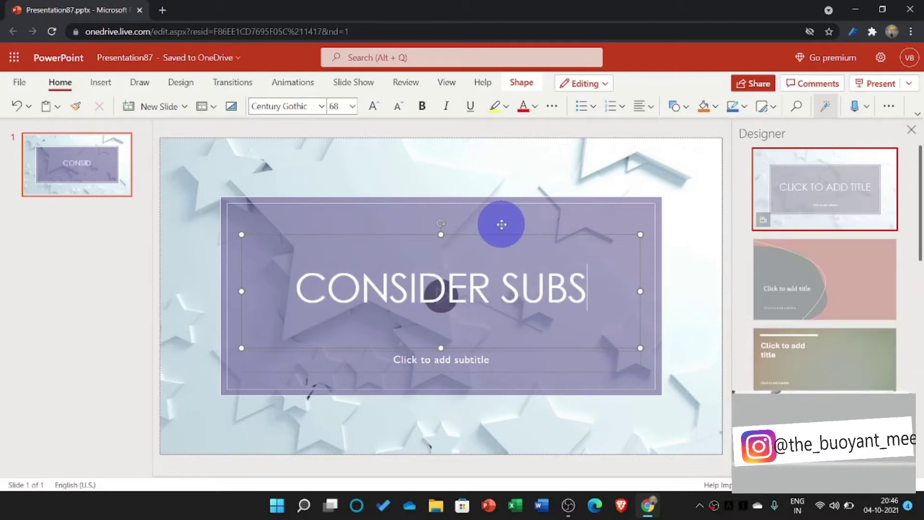
type("CRIBING")
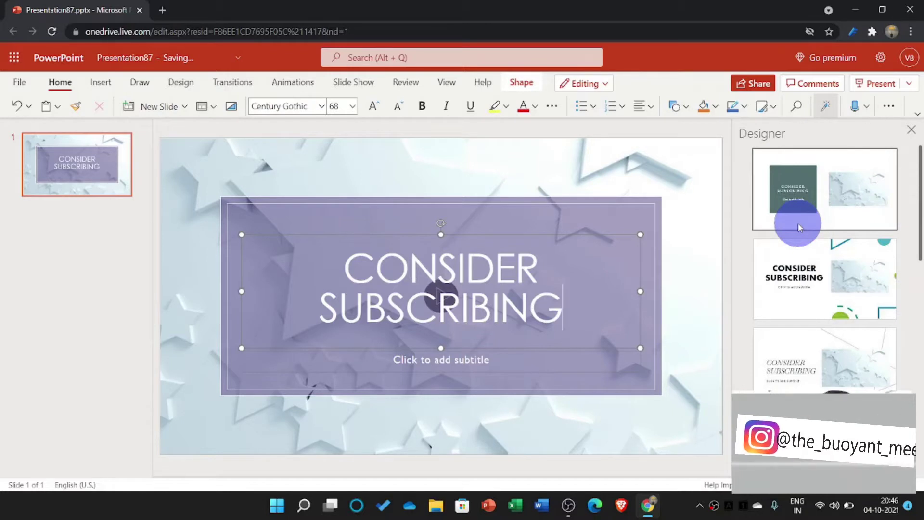
Step: Apply the Designer layout with the picture above a bold title
scroll(798, 227, "down", 5)
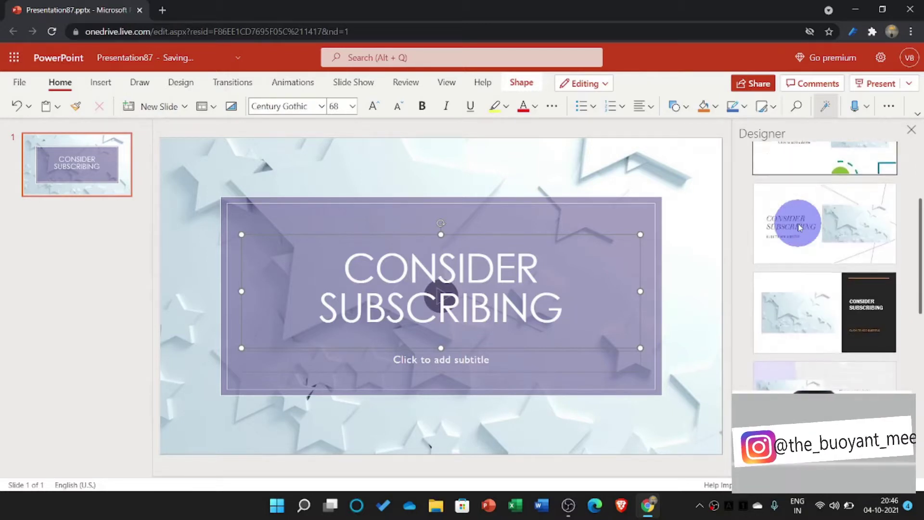
scroll(798, 228, "down", 4)
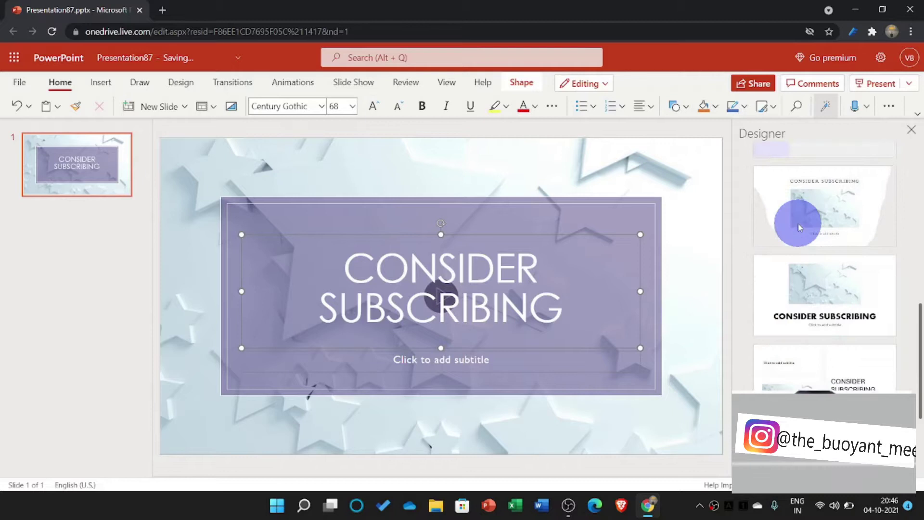
left_click(815, 259)
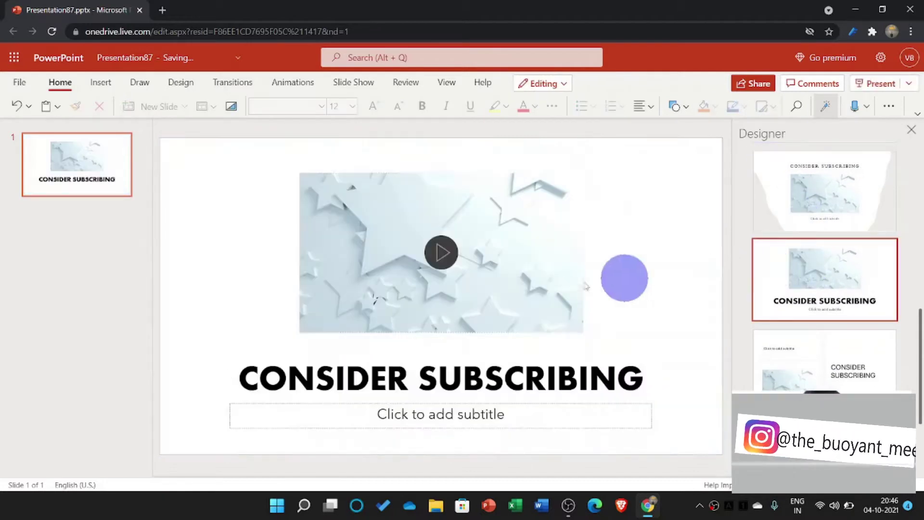
Step: Enlarge the star video to span the full slide width
left_click(459, 276)
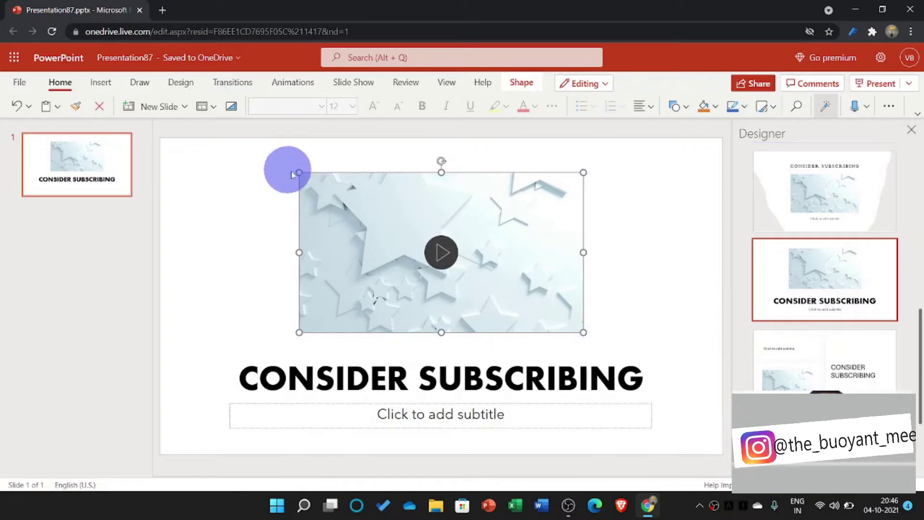
left_click_drag(299, 173, 159, 140)
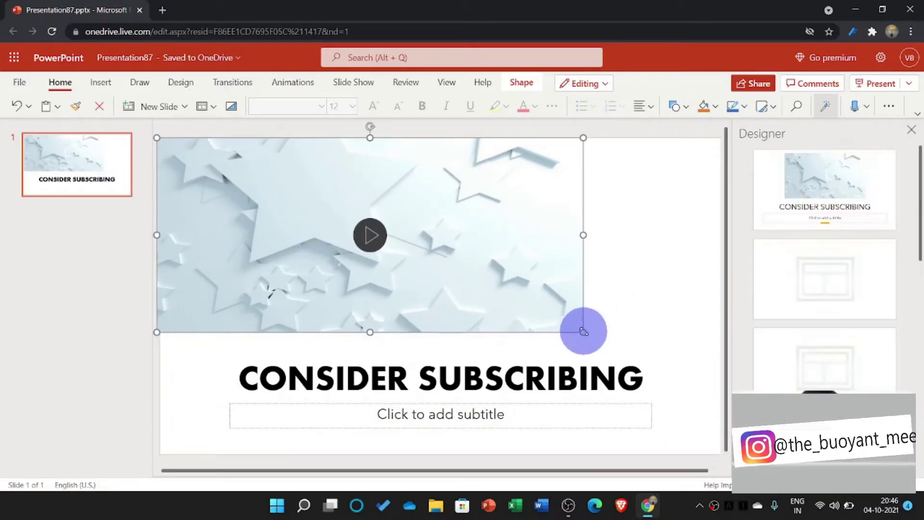
left_click_drag(584, 330, 726, 367)
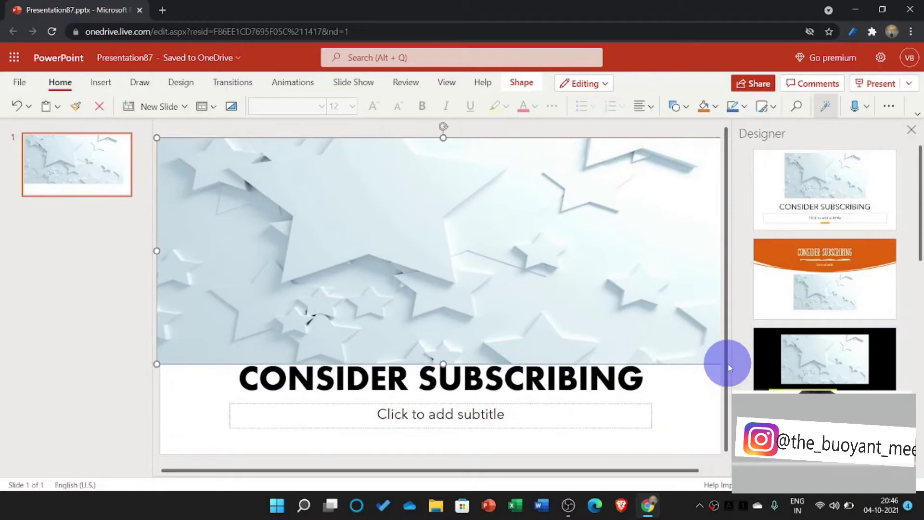
Step: Add the subtitle 'ALRIGHT SEE YOU NEXT TIME' under the title, then reselect the star video
left_click(619, 407)
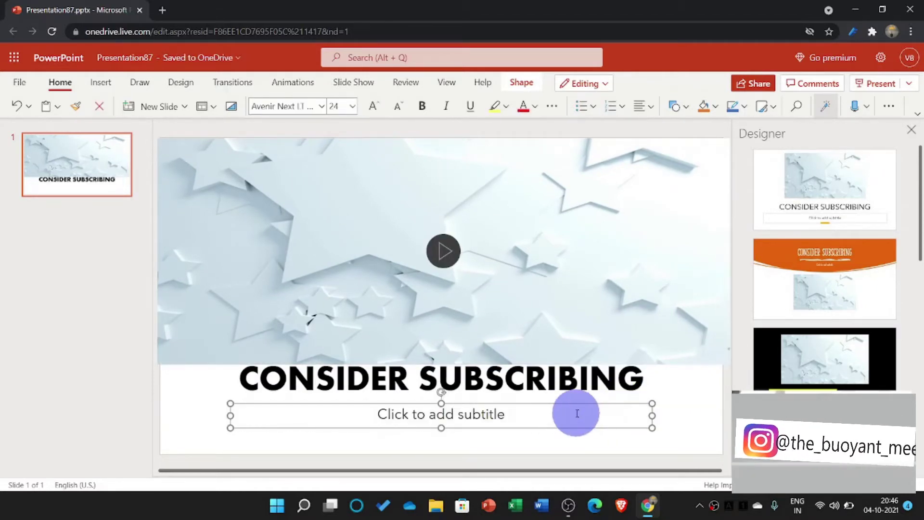
type("ALRIT")
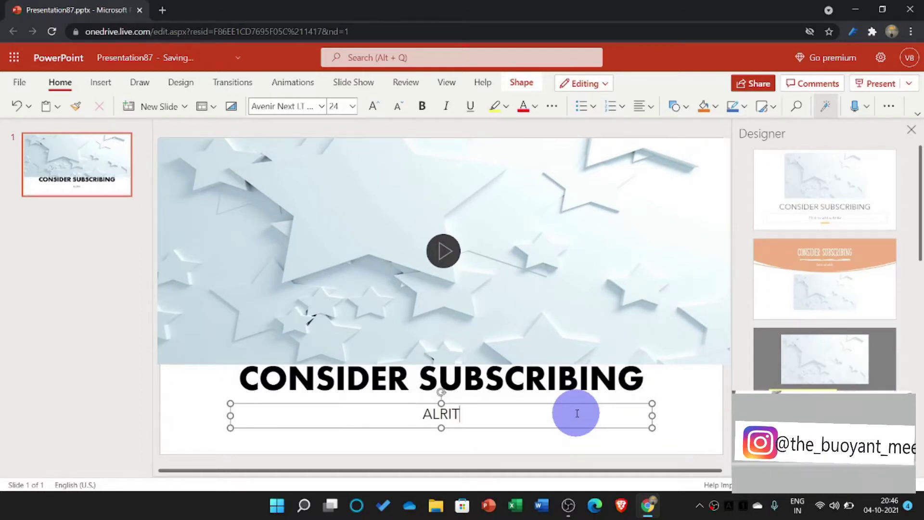
key("BackSpace")
type("GHT S")
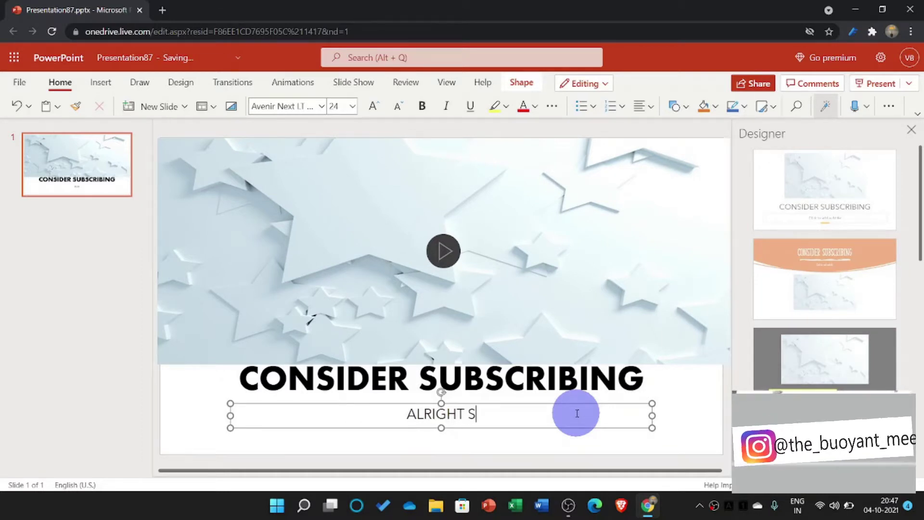
type("EE YOU")
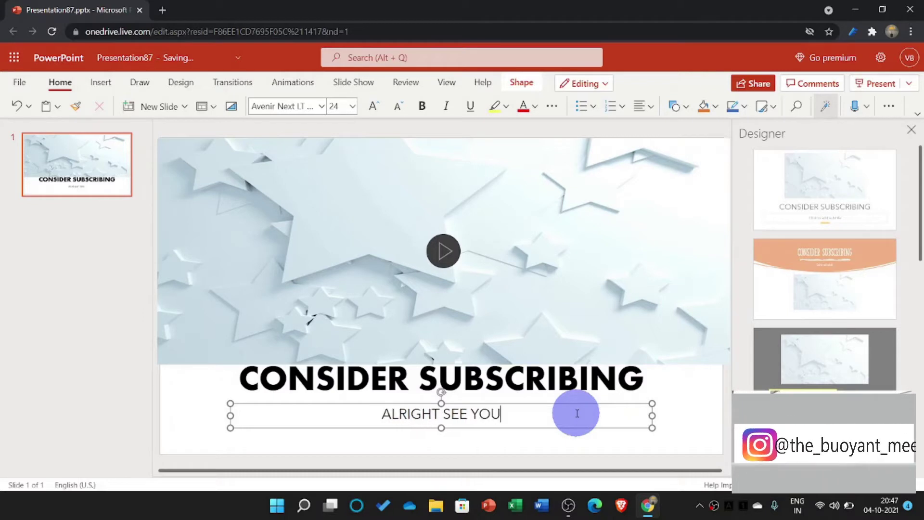
type(" NEXT TIEM")
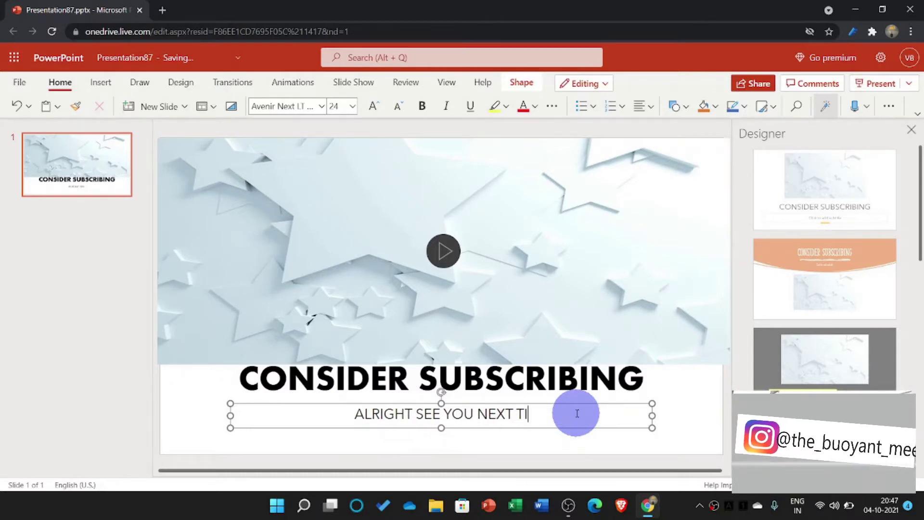
key("BackSpace")
key("BackSpace")
type("ME")
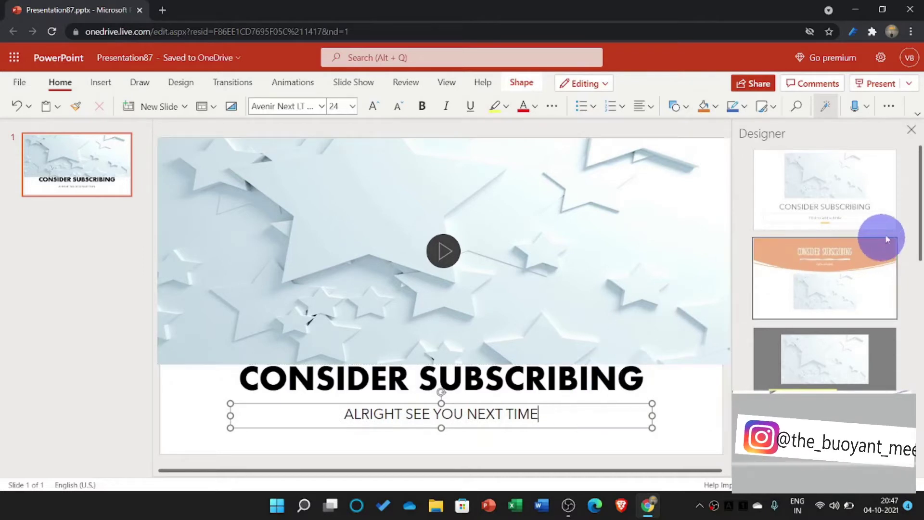
left_click_drag(913, 212, 919, 404)
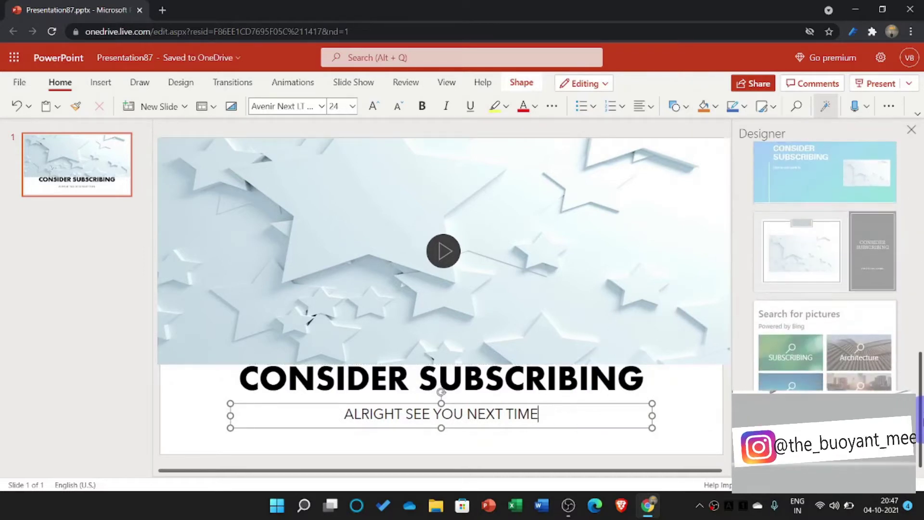
left_click_drag(920, 268, 921, 287)
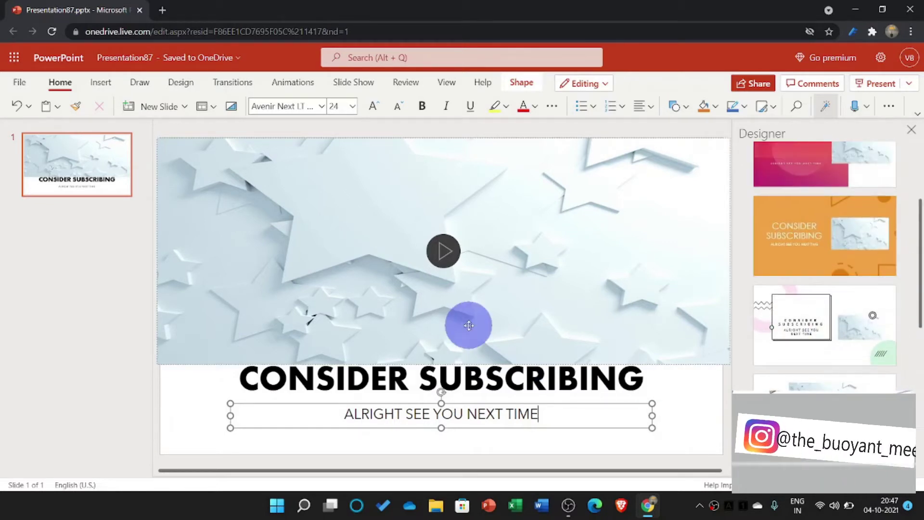
left_click(157, 303)
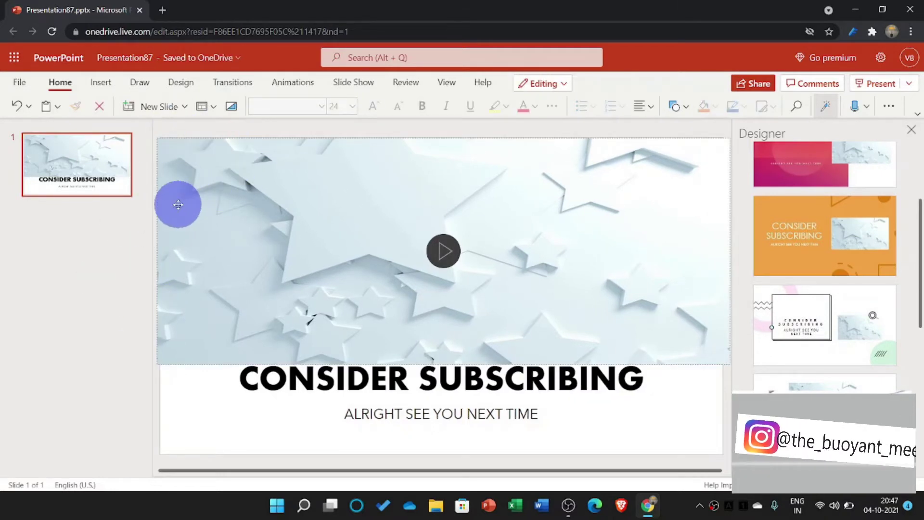
left_click(177, 202)
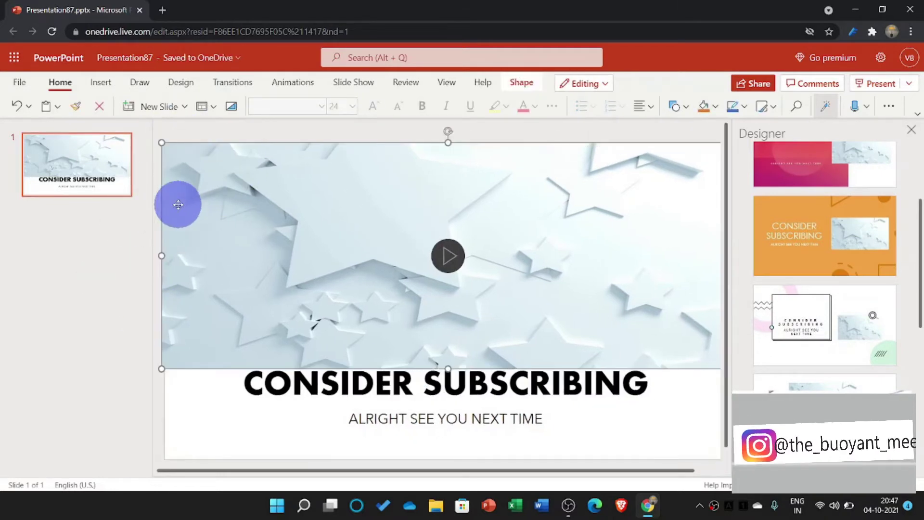
Step: Rename the presentation to 'Download one drive tut'
left_click(207, 57)
left_click(154, 108)
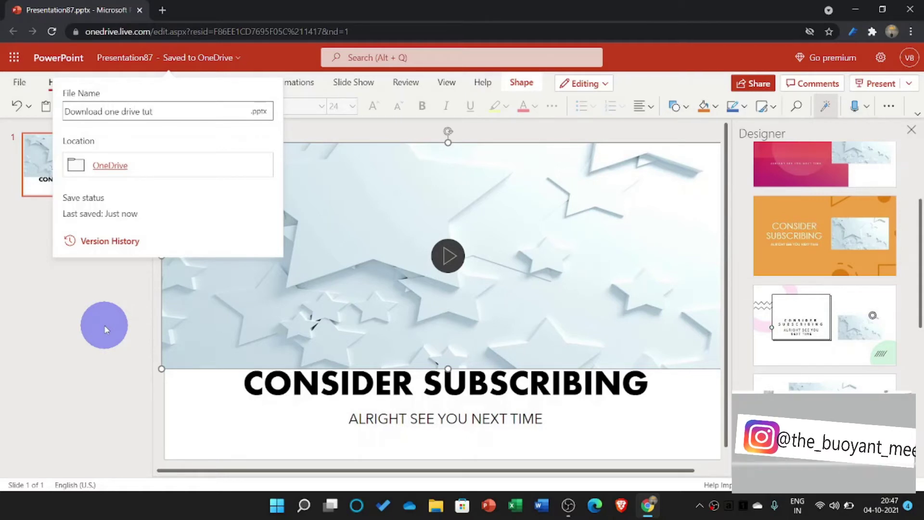
left_click(106, 329)
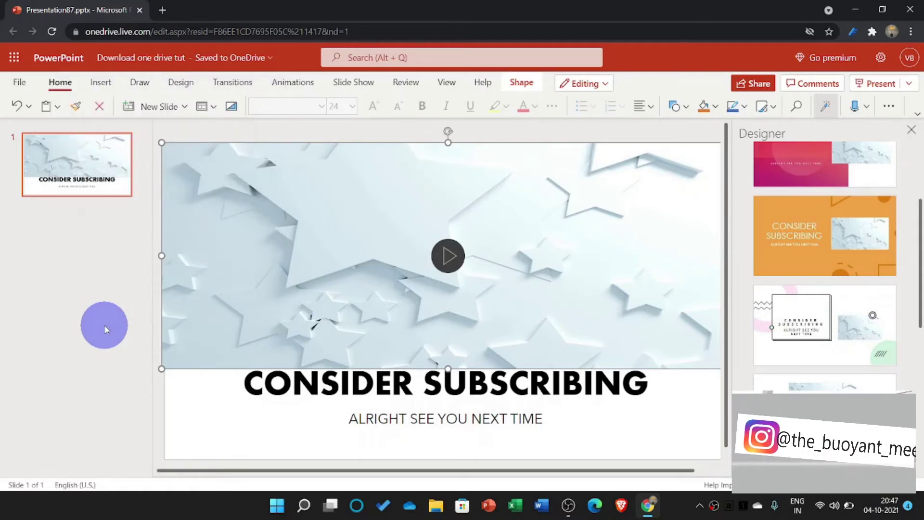
Step: Download a .pptx copy of the presentation to the computer
left_click(17, 58)
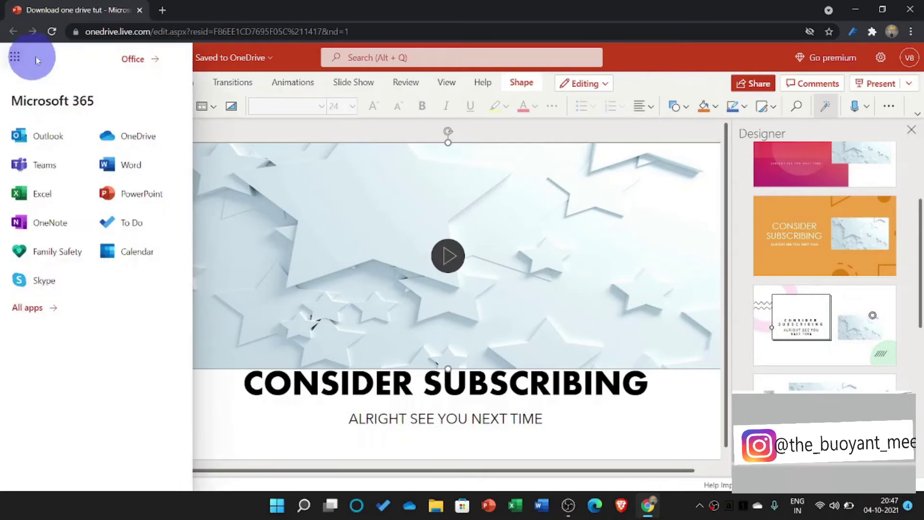
left_click(268, 140)
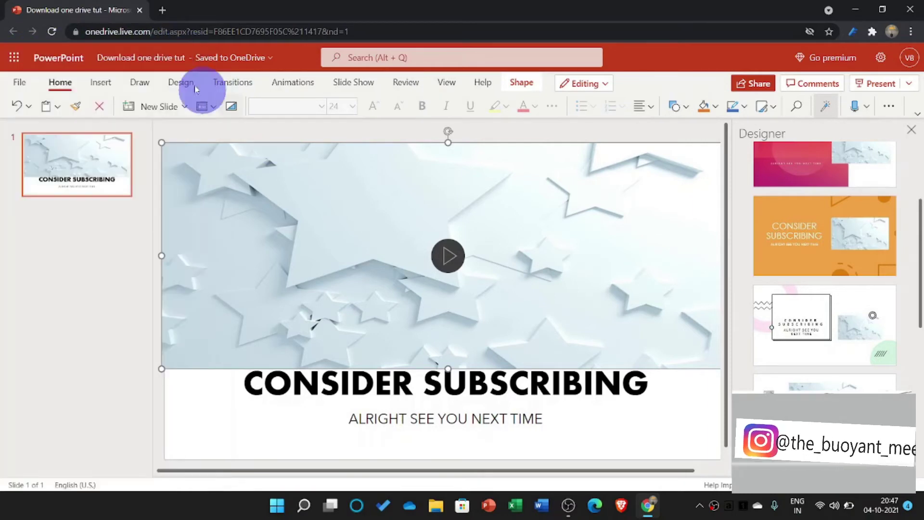
left_click(15, 82)
left_click(77, 195)
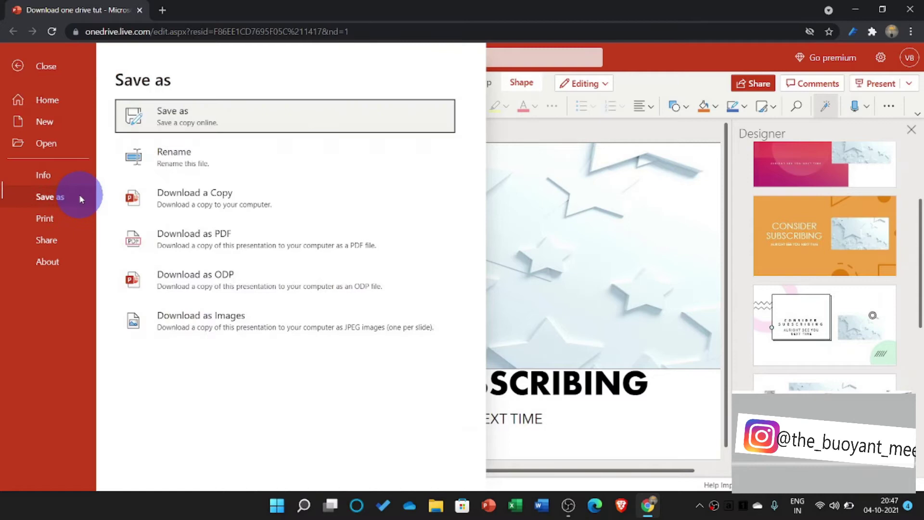
left_click(258, 197)
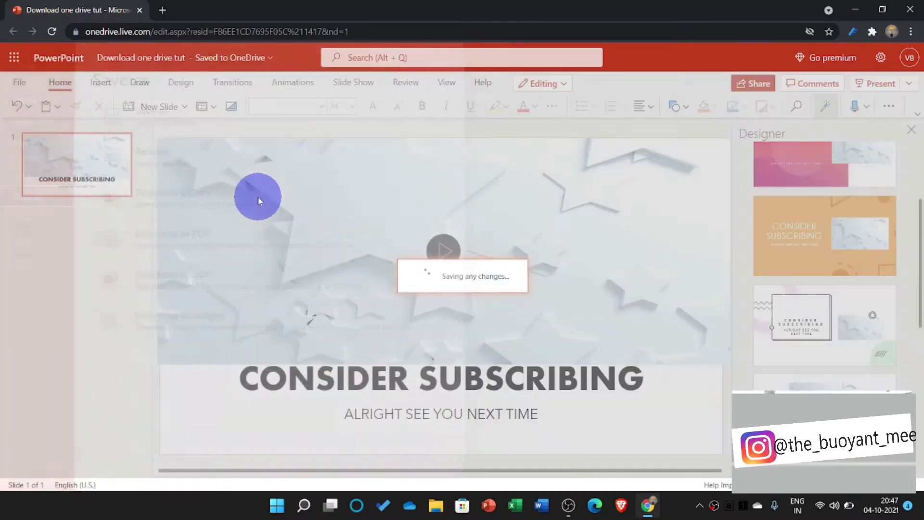
left_click(466, 293)
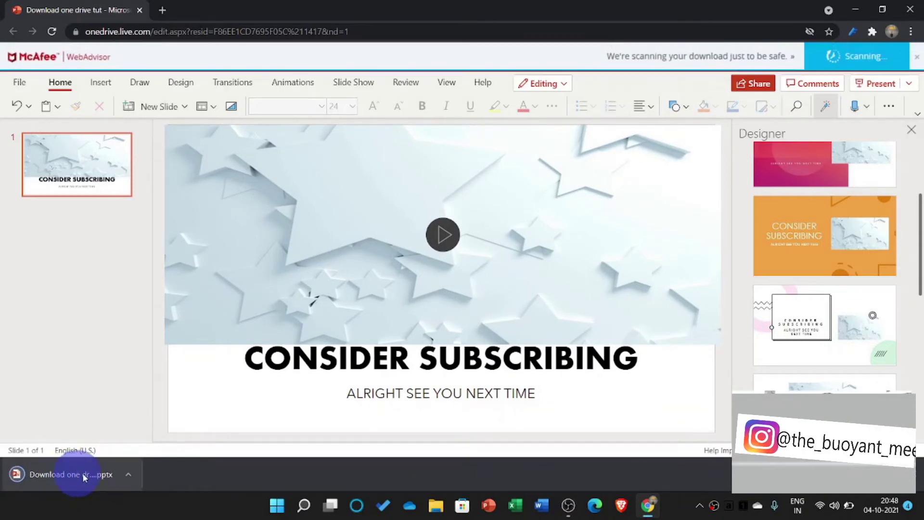
left_click(437, 505)
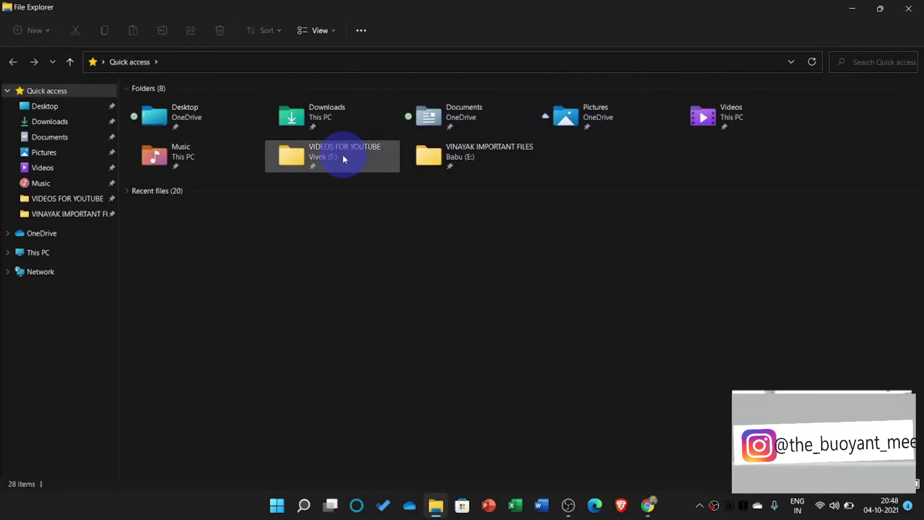
Step: Open the downloaded 'Download one drive tut' file from the Downloads folder
left_click(350, 122)
double_click(350, 122)
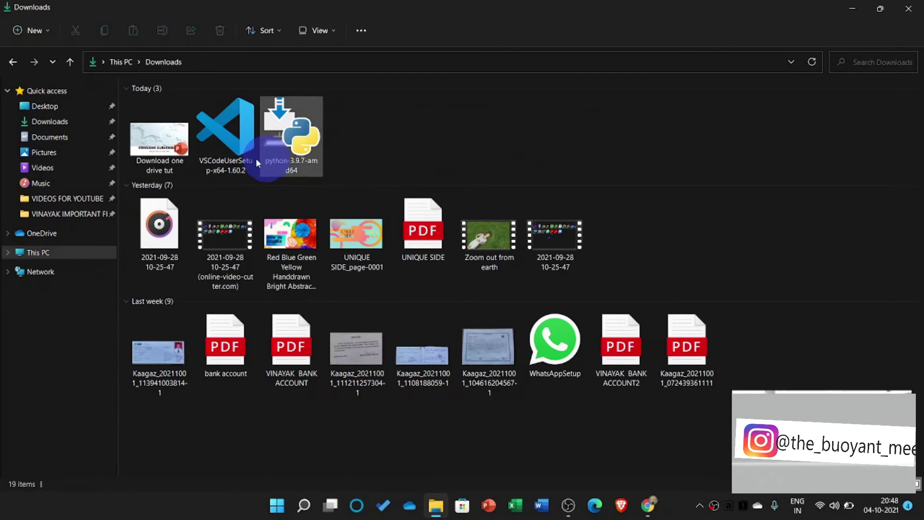
double_click(181, 144)
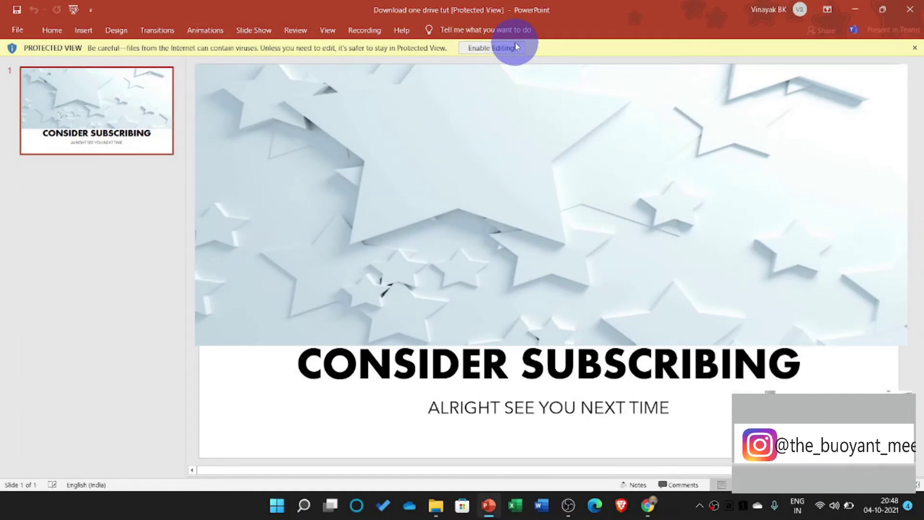
Step: Enable editing on the downloaded presentation in desktop PowerPoint
left_click(515, 47)
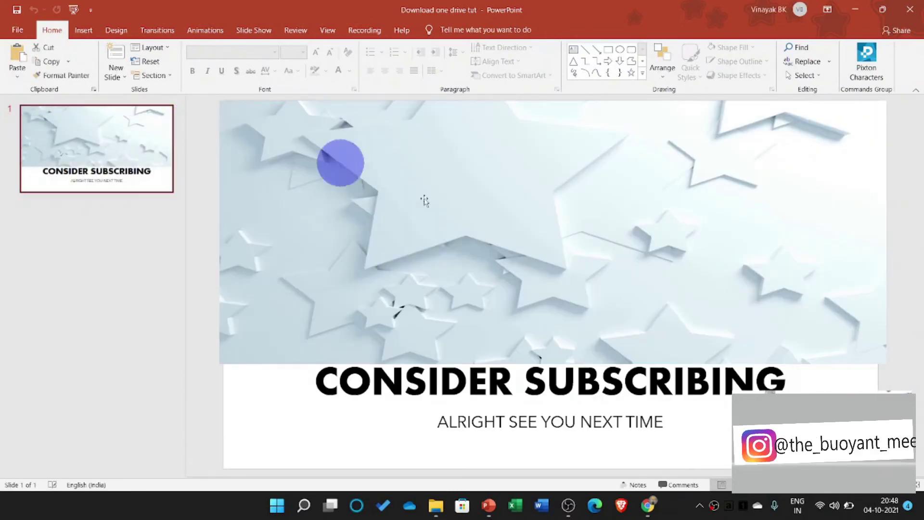
mouse_move(578, 260)
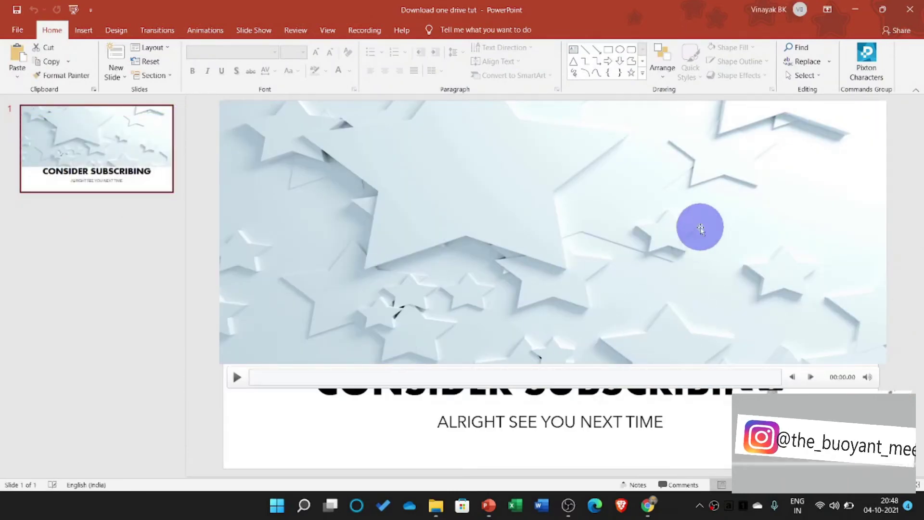
Step: Minimize PowerPoint and open the OneDrive copy of 'Download one drive tut'
left_click(856, 9)
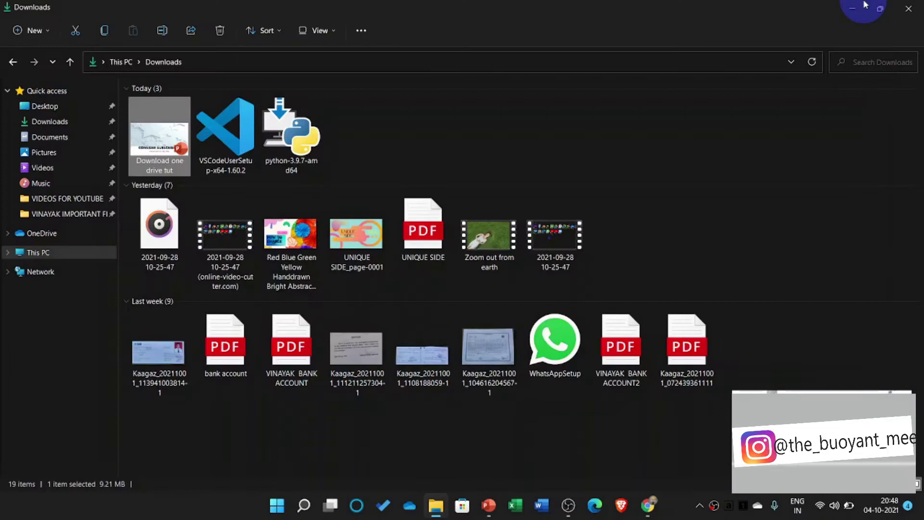
left_click(61, 232)
scroll(308, 258, "down", 5)
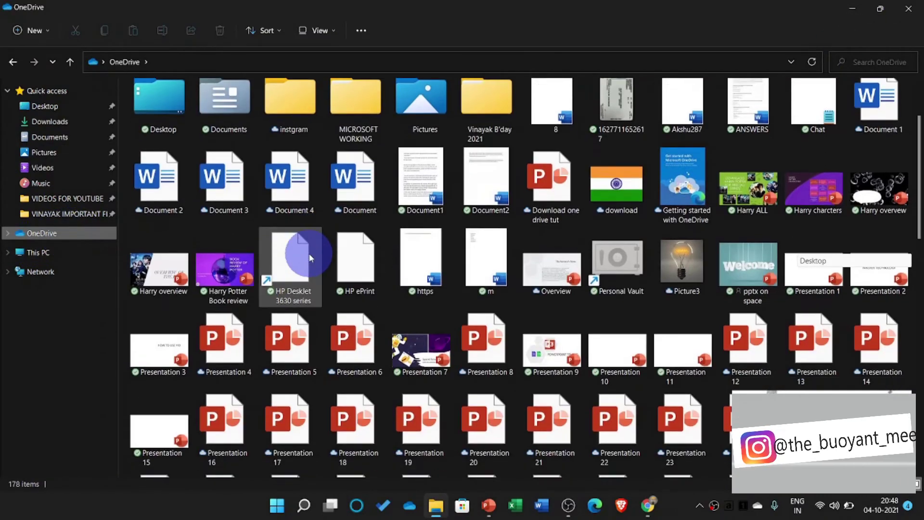
scroll(309, 258, "down", 10)
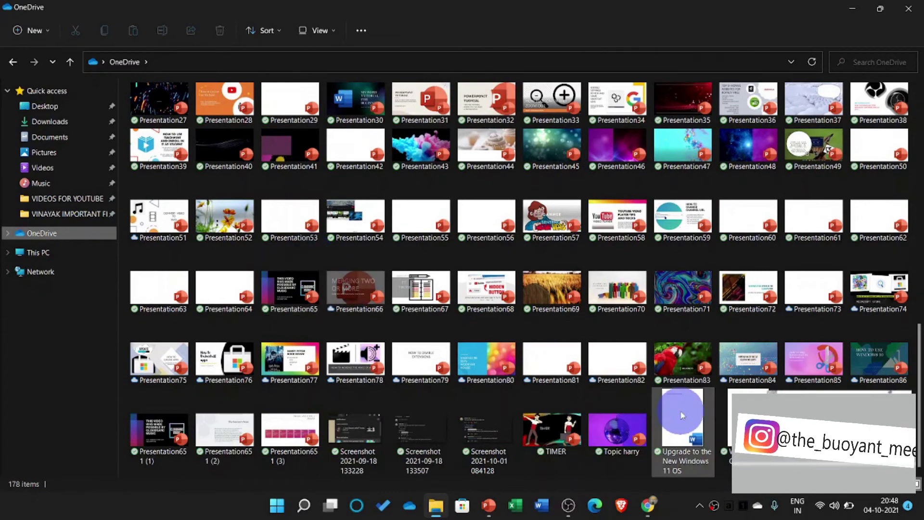
scroll(781, 358, "up", 15)
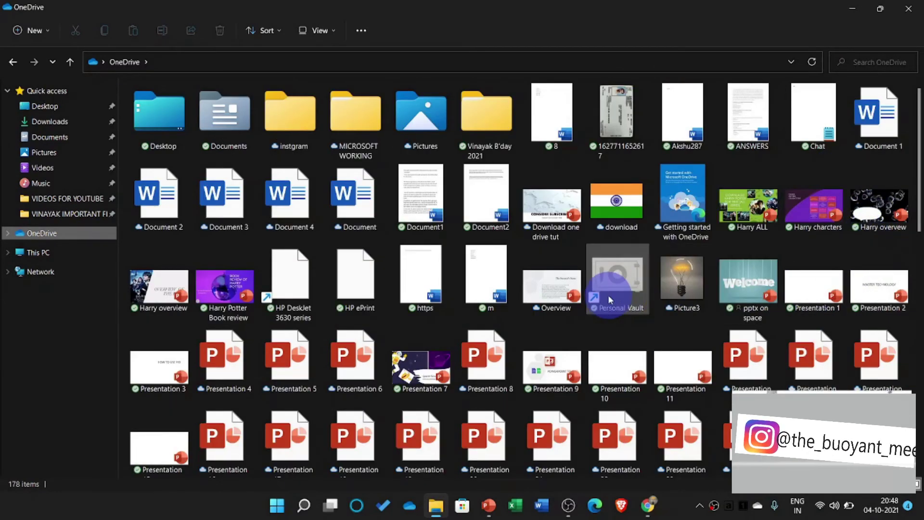
scroll(608, 294, "down", 1)
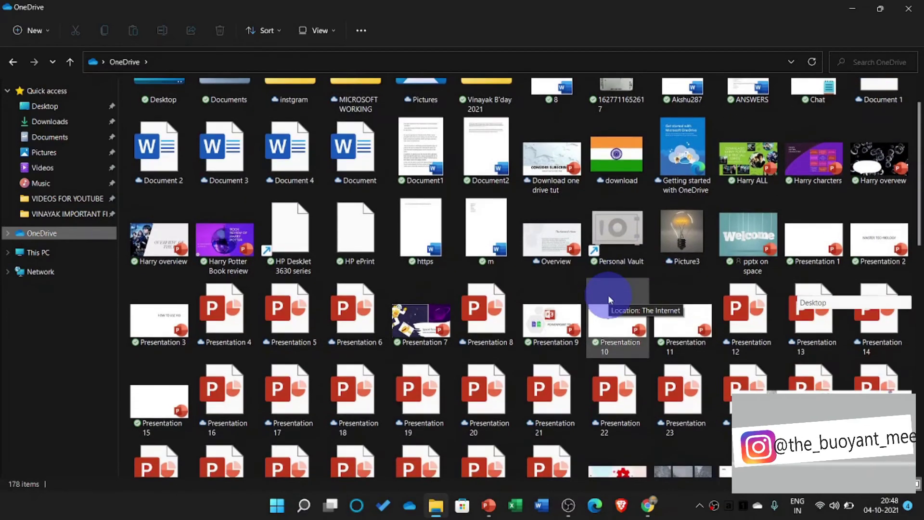
scroll(608, 295, "down", 5)
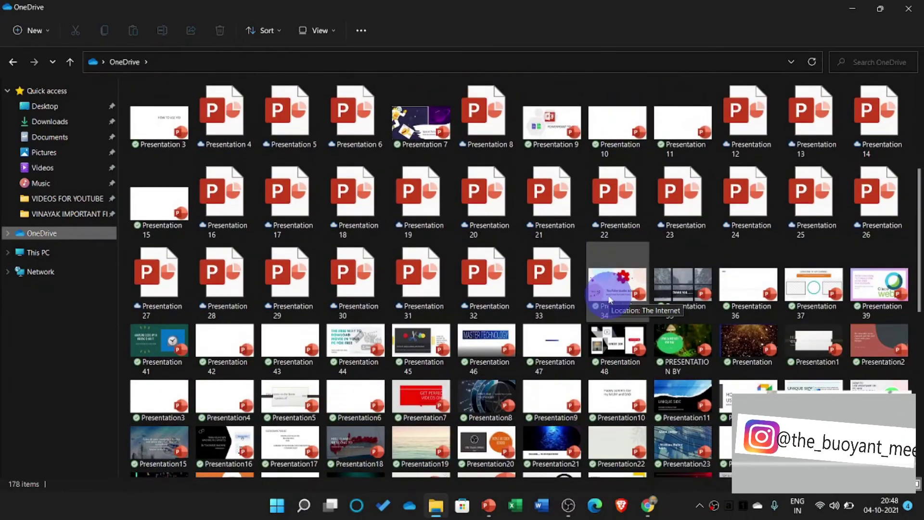
scroll(608, 298, "down", 6)
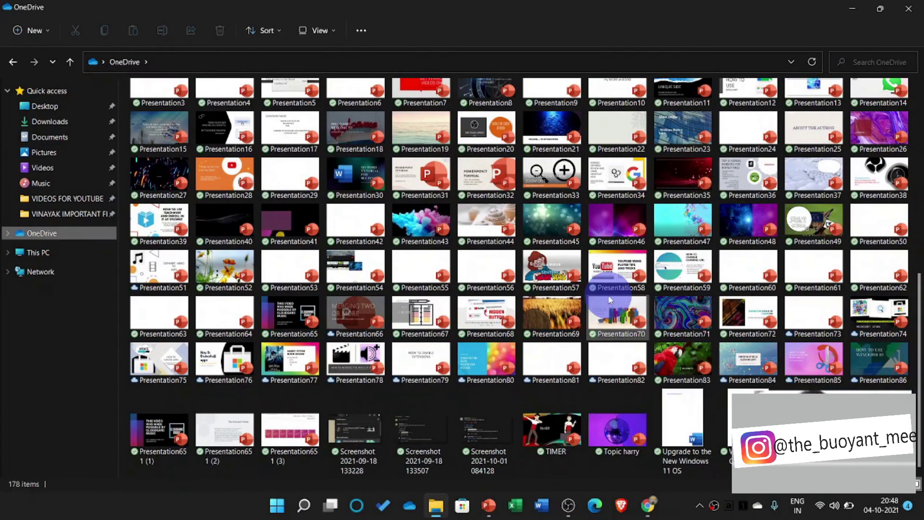
scroll(609, 299, "up", 10)
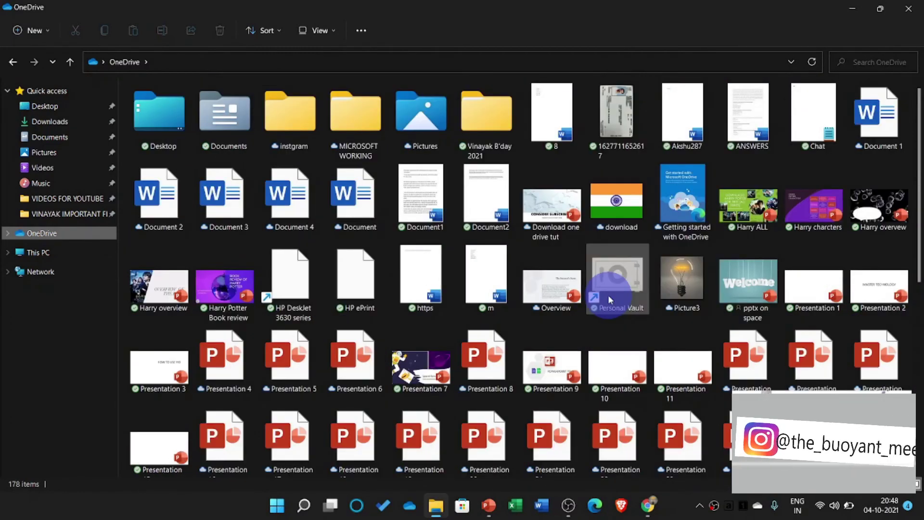
left_click(550, 237)
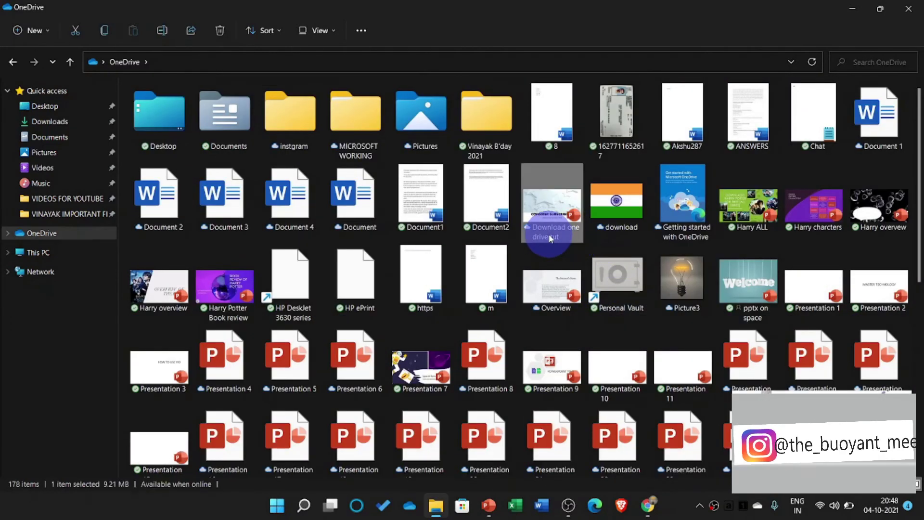
double_click(551, 238)
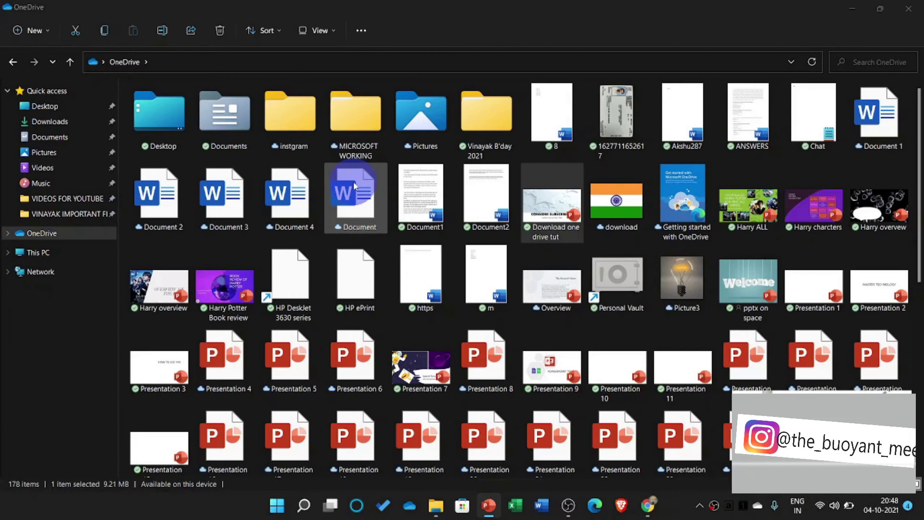
Step: Switch to the PowerPoint window showing the OneDrive copy of 'Download one drive tut'
key("alt+Tab")
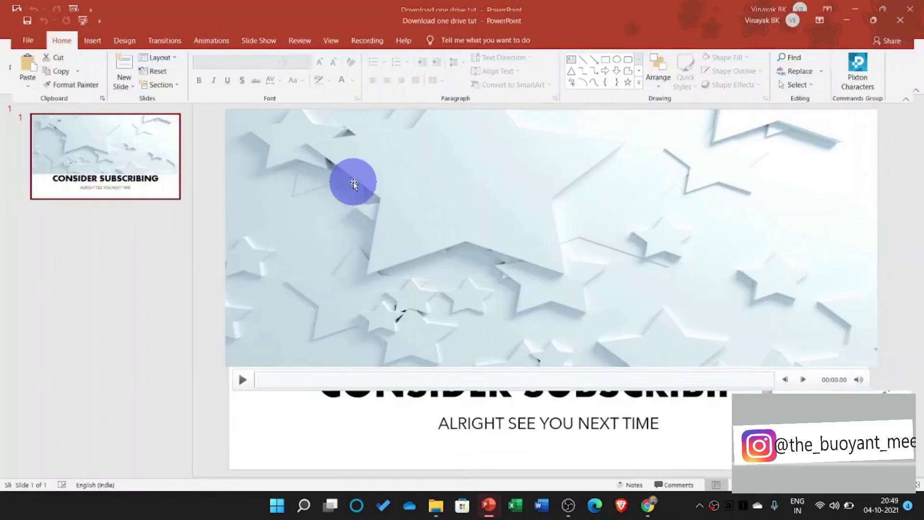